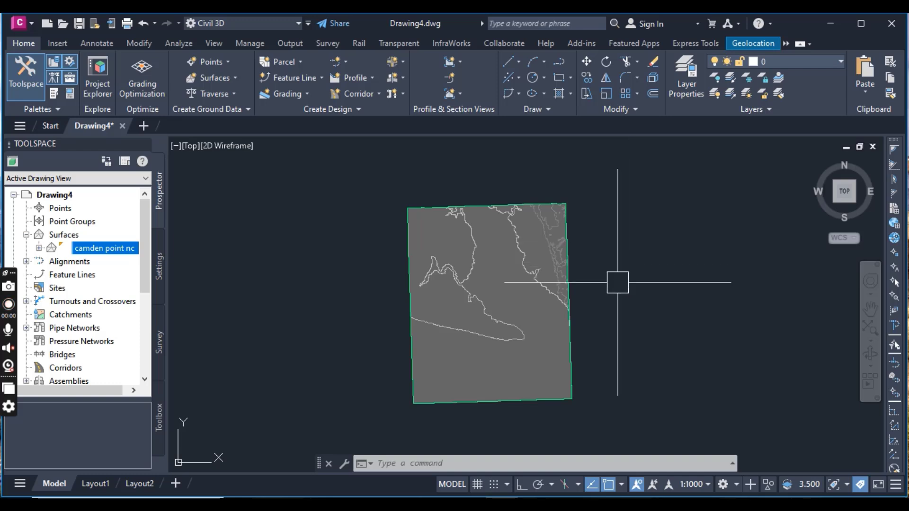
- Nudge the surface view up and expand the View tab's Viewport Tools options
middle_click_drag(605, 293, 602, 244)
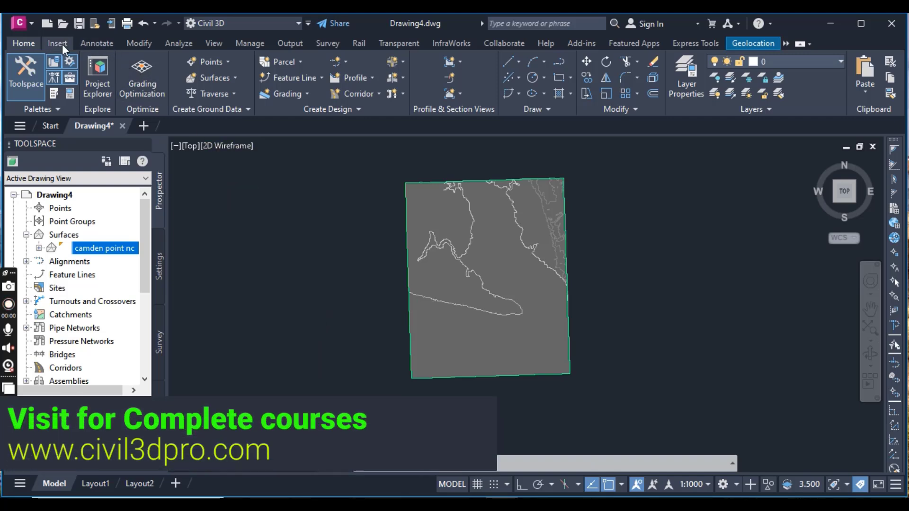
left_click(214, 43)
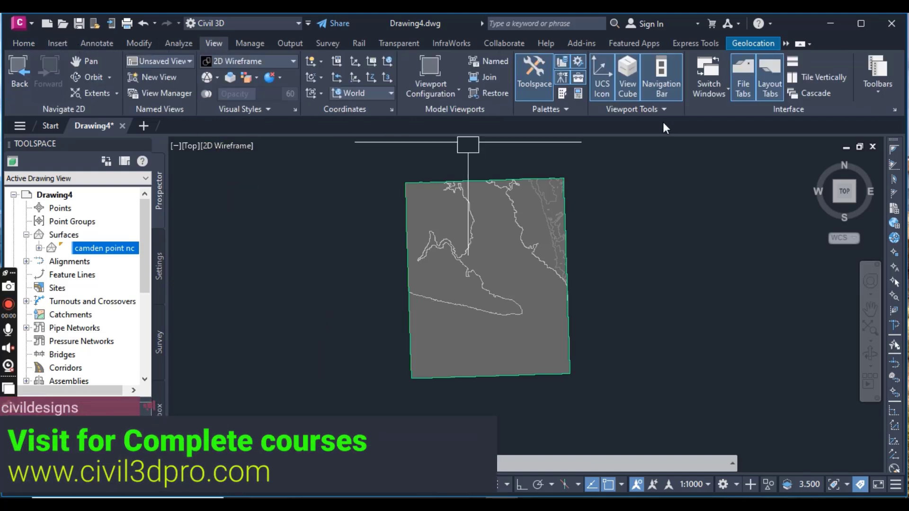
left_click(641, 110)
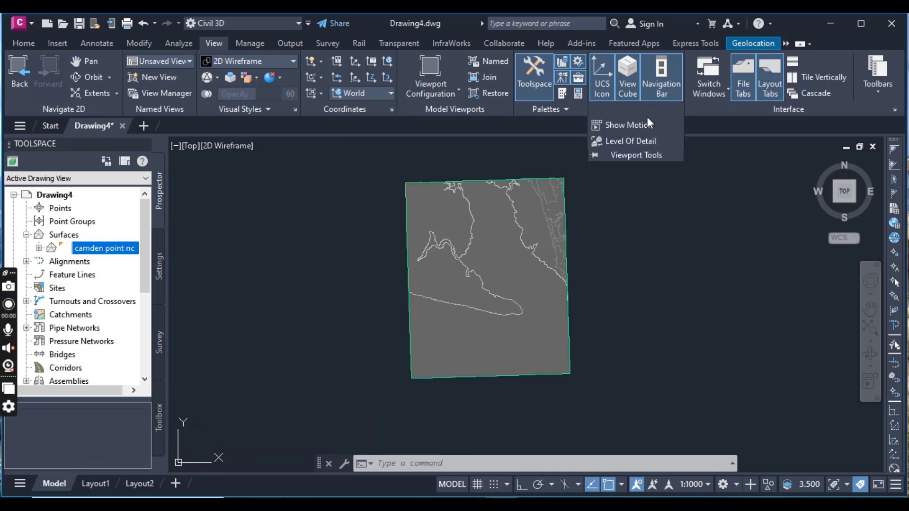
- Enable Level Of Detail display and close the notice dialog
left_click(617, 142)
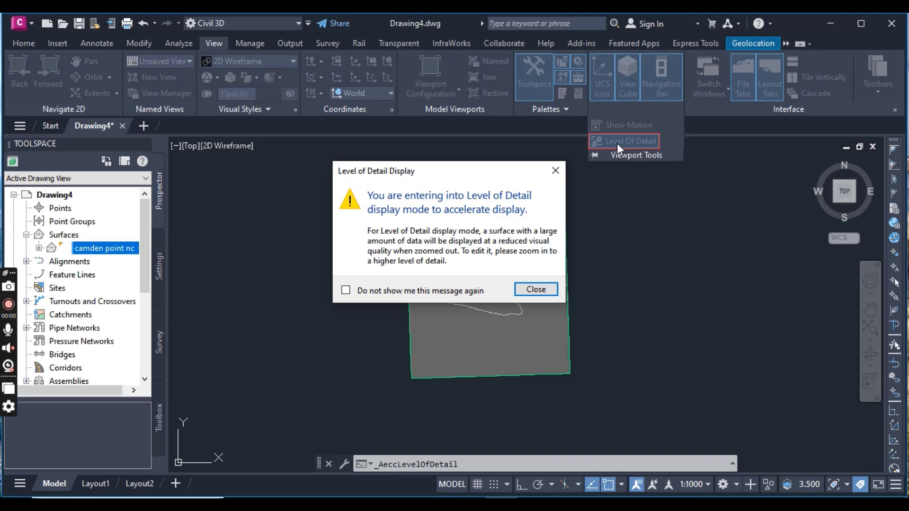
left_click(536, 289)
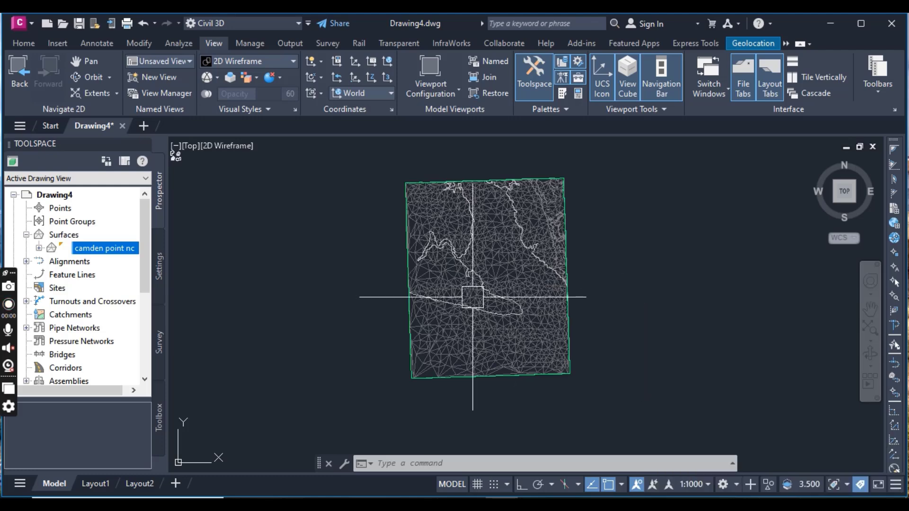
scroll(471, 298, "up", 2)
scroll(464, 253, "up", 2)
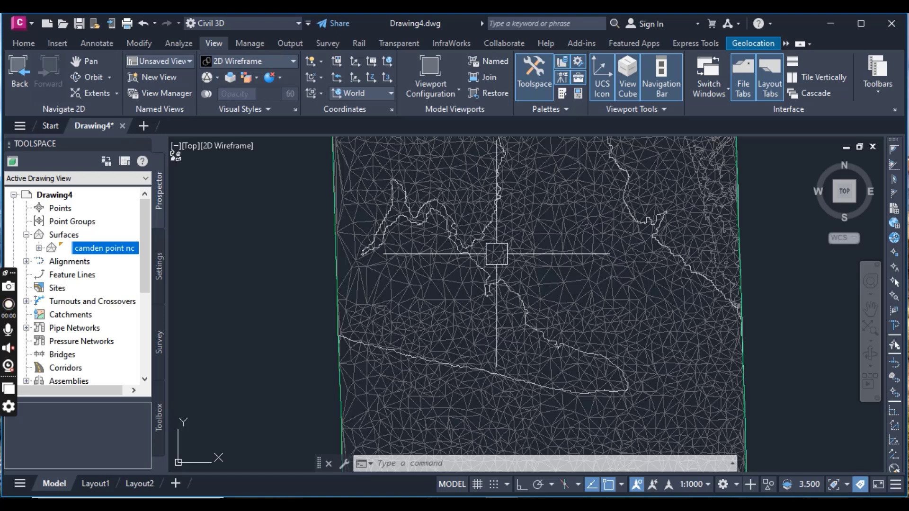
scroll(490, 253, "down", 2)
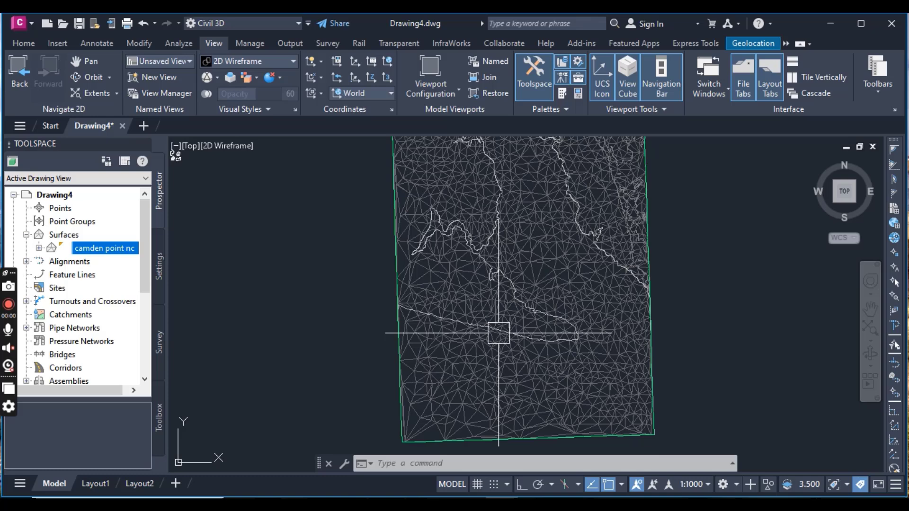
scroll(497, 327, "down", 2)
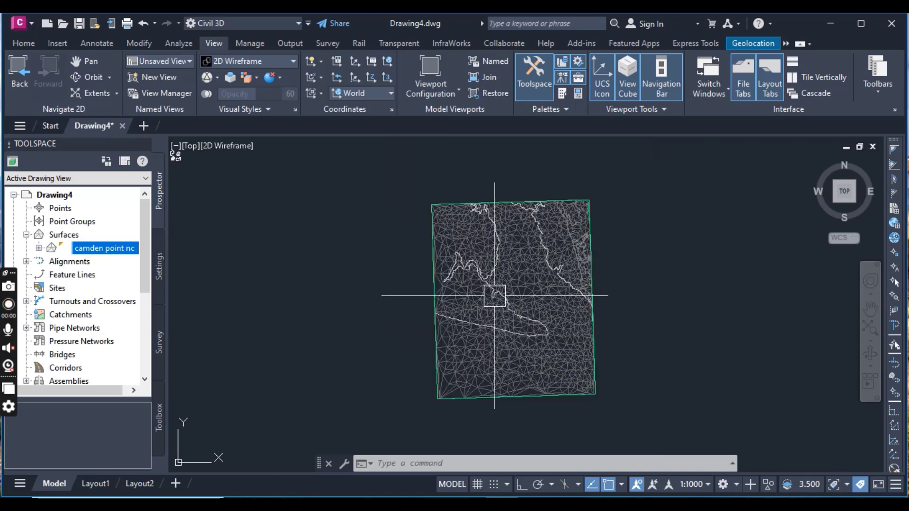
scroll(490, 302, "up", 2)
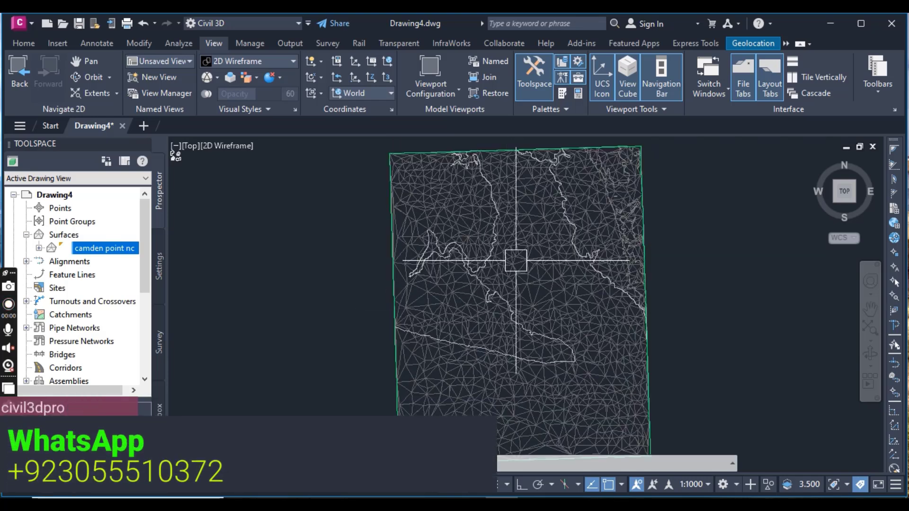
scroll(518, 260, "up", 2)
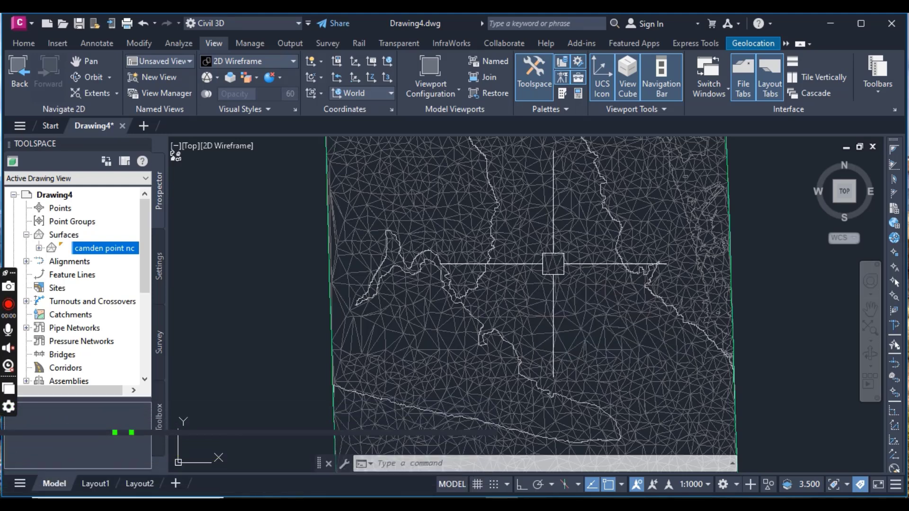
scroll(552, 264, "down", 2)
scroll(556, 259, "up", 2)
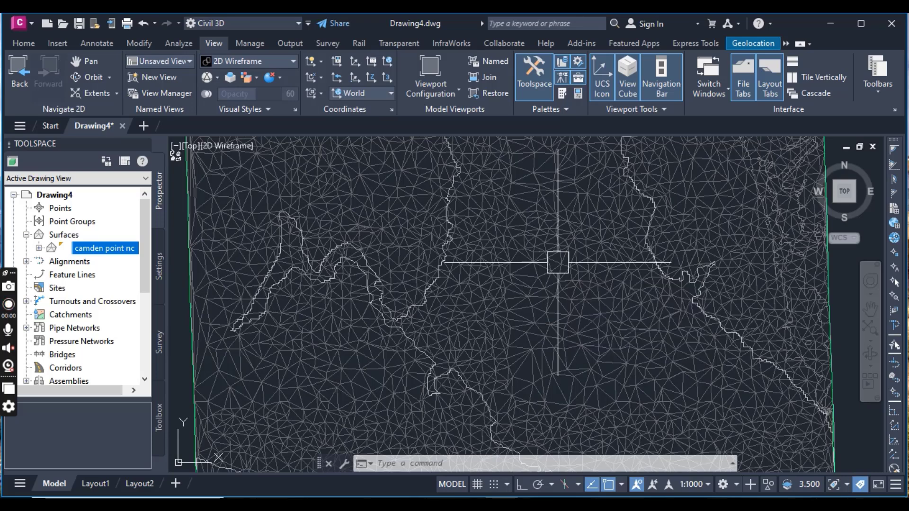
scroll(554, 260, "down", 2)
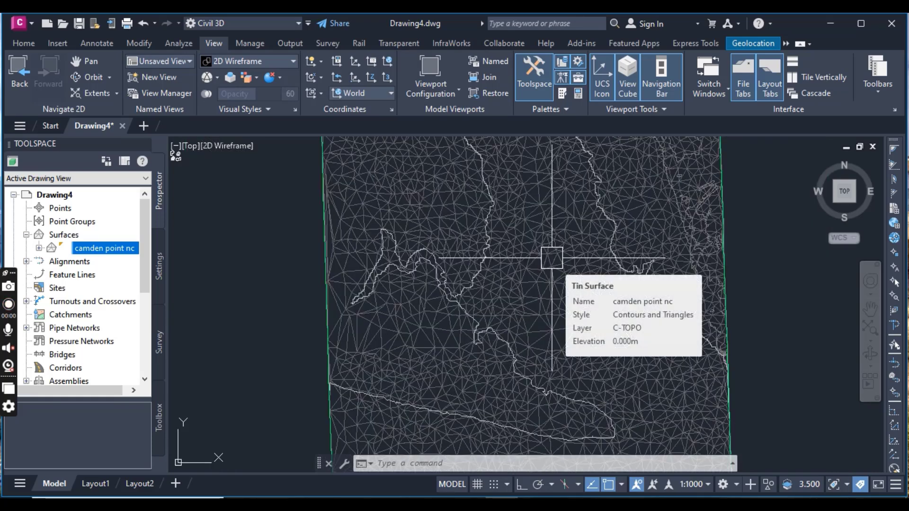